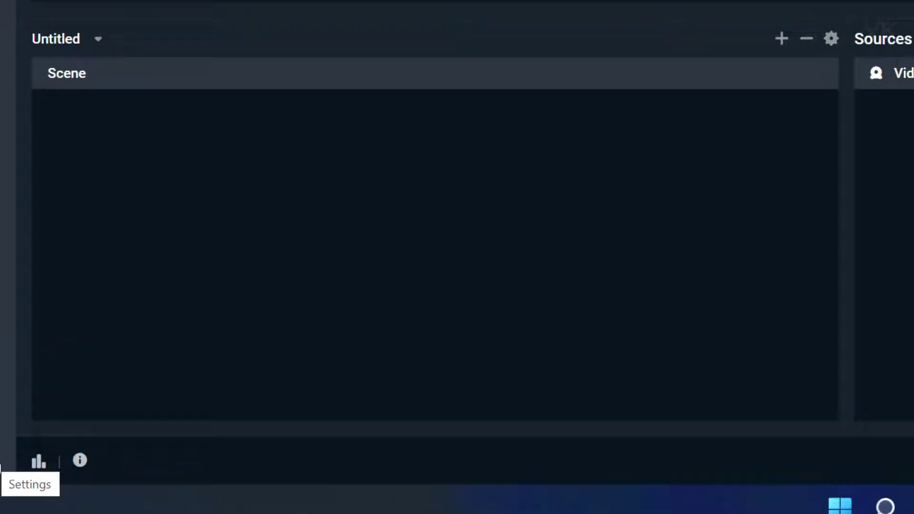
Step: Open Settings on the General page to reach the OBS Import option
click(27, 436)
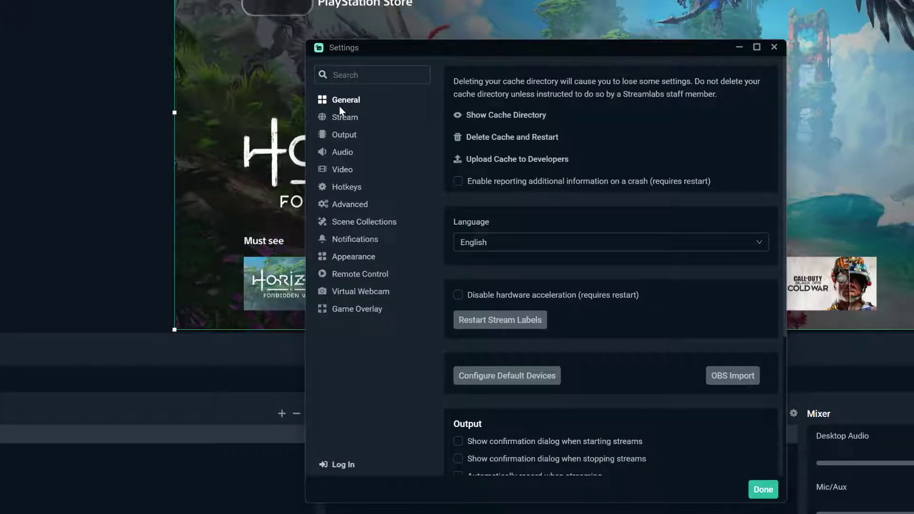
Step: Import the OBS Studio setup, bringing in Scene No.1 with its Video Capture Device
click(733, 376)
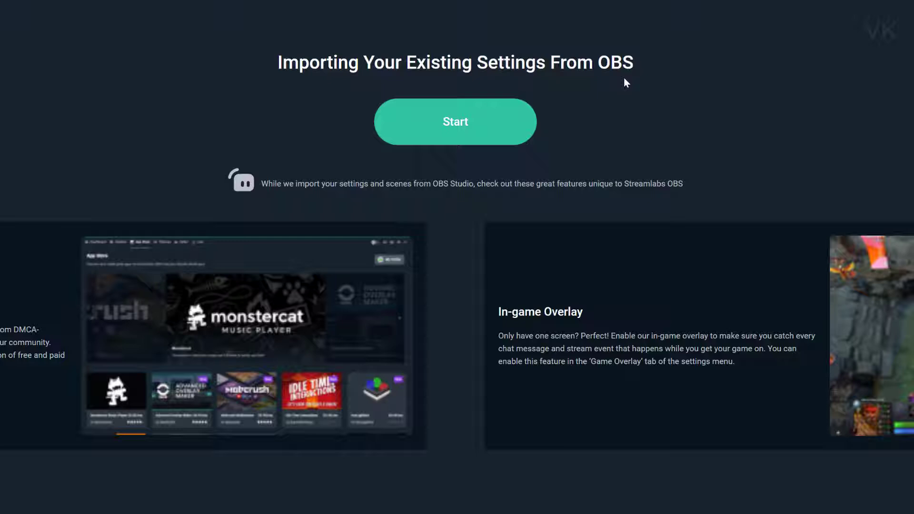
click(472, 129)
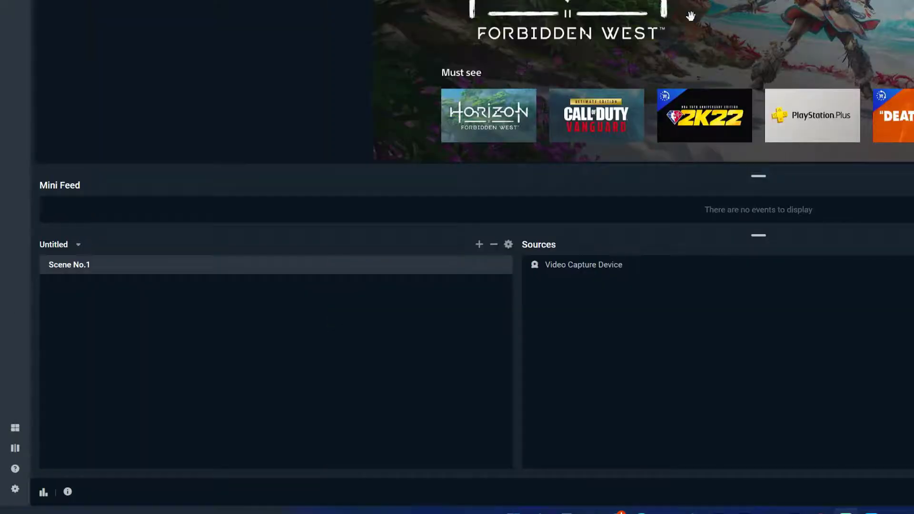
Step: Select the 'obs settings scenes' collection and open the collection manager
click(78, 246)
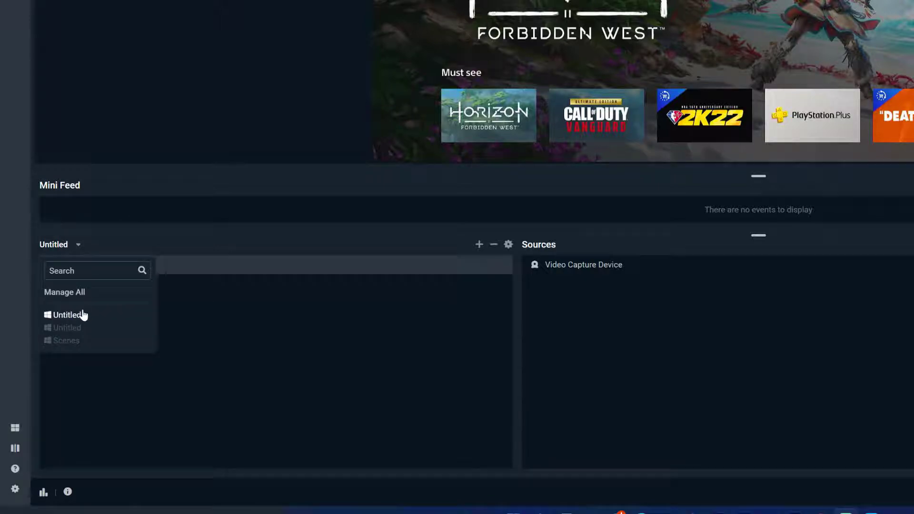
click(235, 272)
click(78, 244)
click(80, 293)
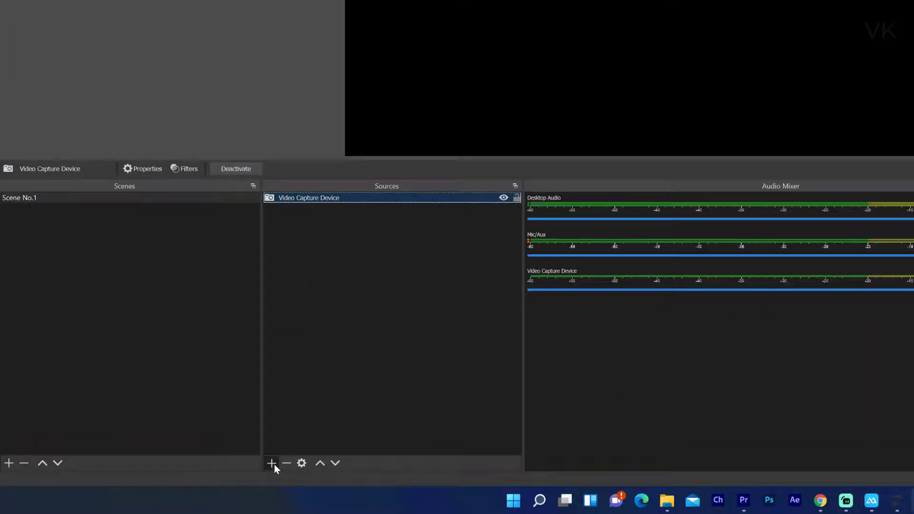
Step: Add a Display Capture source of the primary monitor to Scene No.1 with default settings
click(272, 463)
click(273, 461)
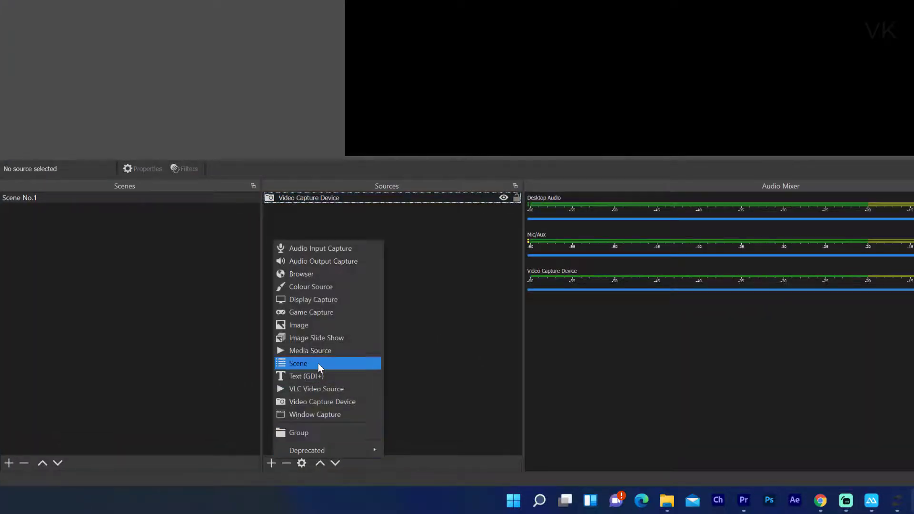
click(322, 299)
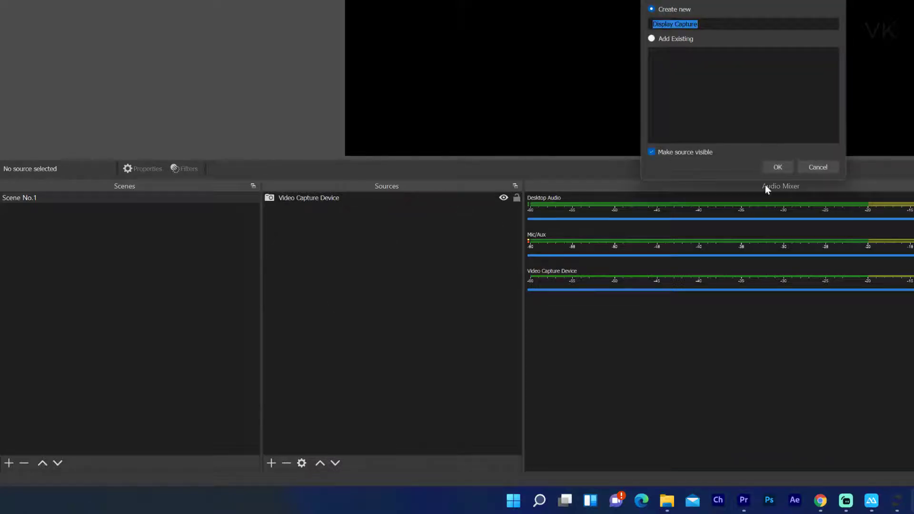
click(776, 168)
click(886, 244)
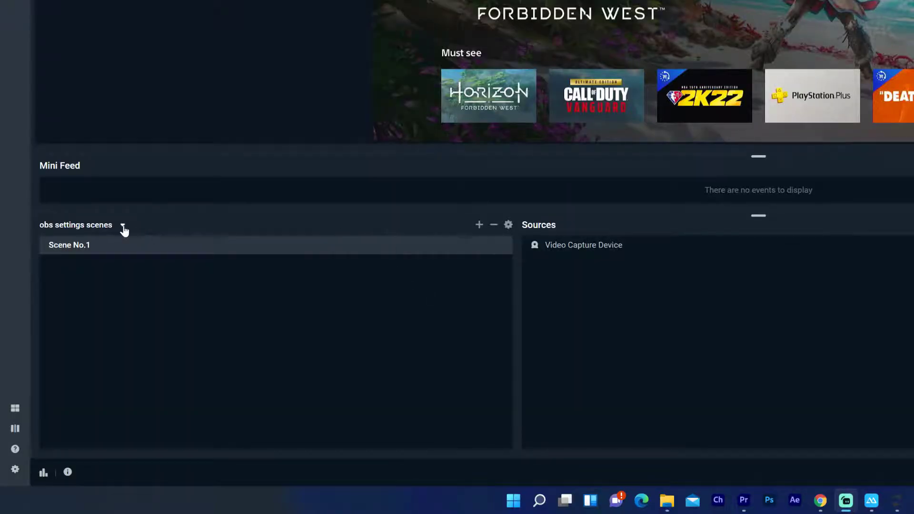
Step: Delete the older Untitled collection in the scene collection manager
click(121, 225)
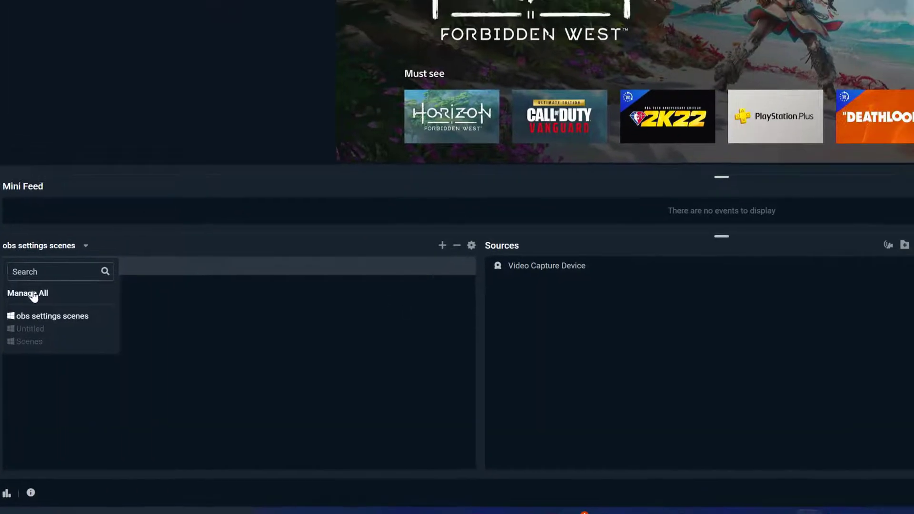
click(70, 273)
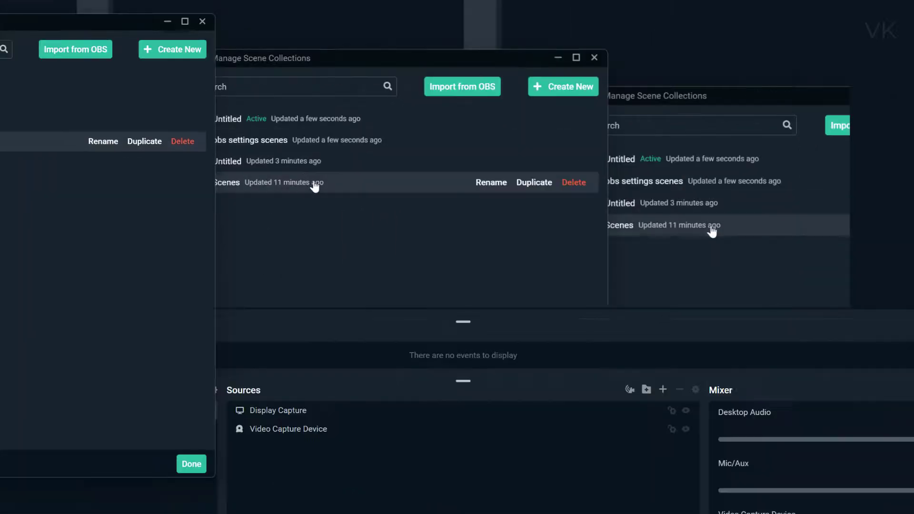
click(574, 162)
click(534, 259)
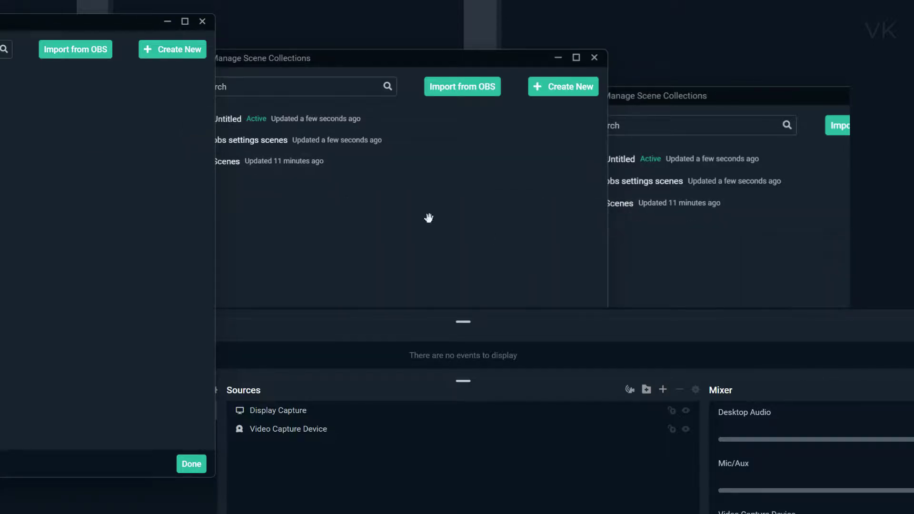
Step: Close the collection manager and return to Streamlabs Desktop
click(191, 464)
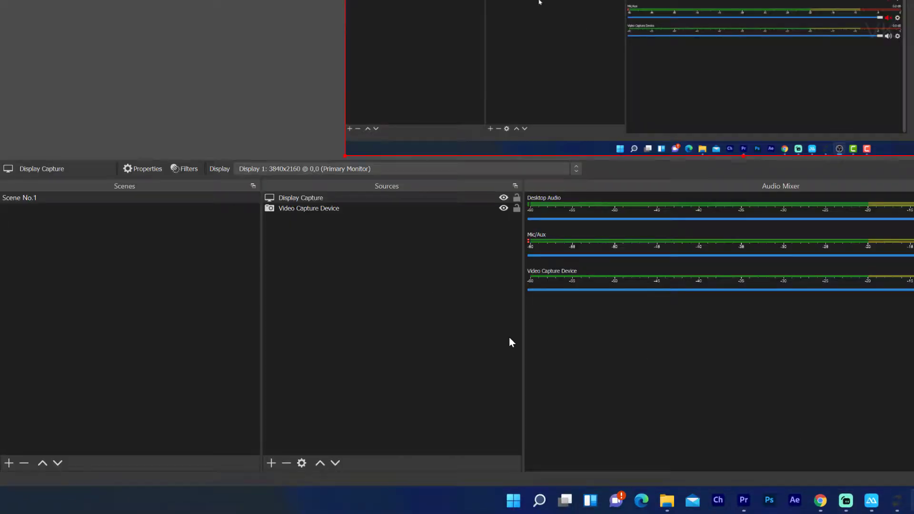
click(846, 500)
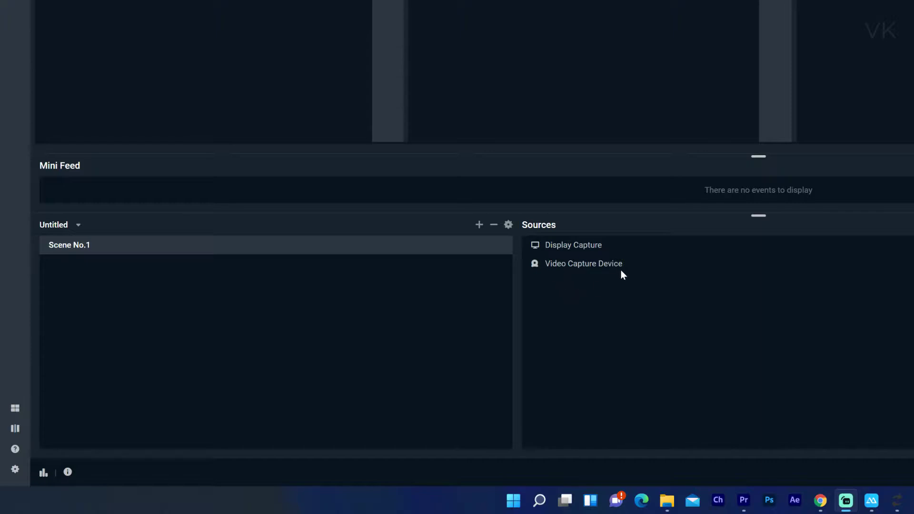
Step: Apply Transform > Fit to Screen to the Display Capture source
right_click(679, 9)
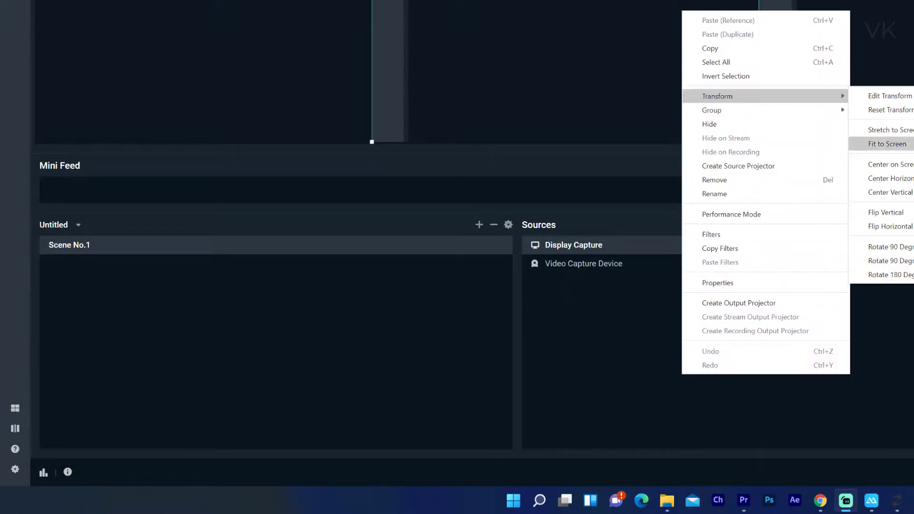
mouse_move(661, 129)
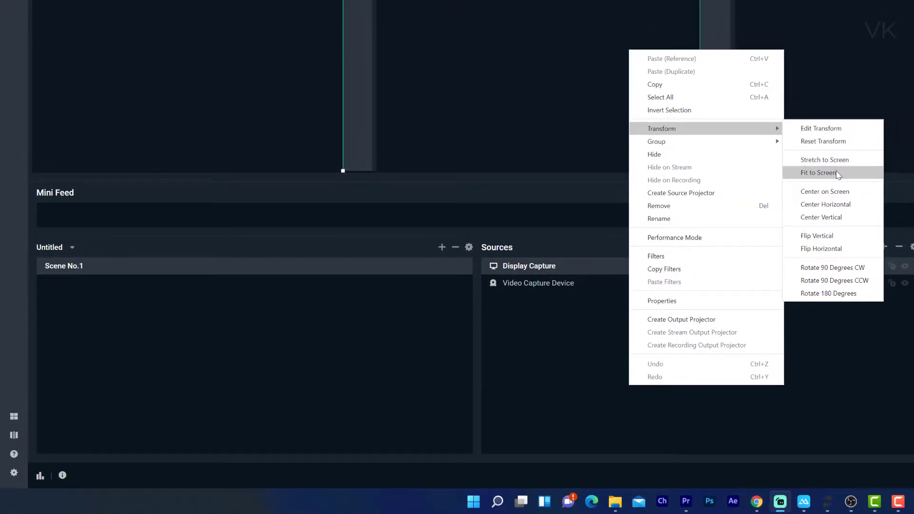
click(819, 172)
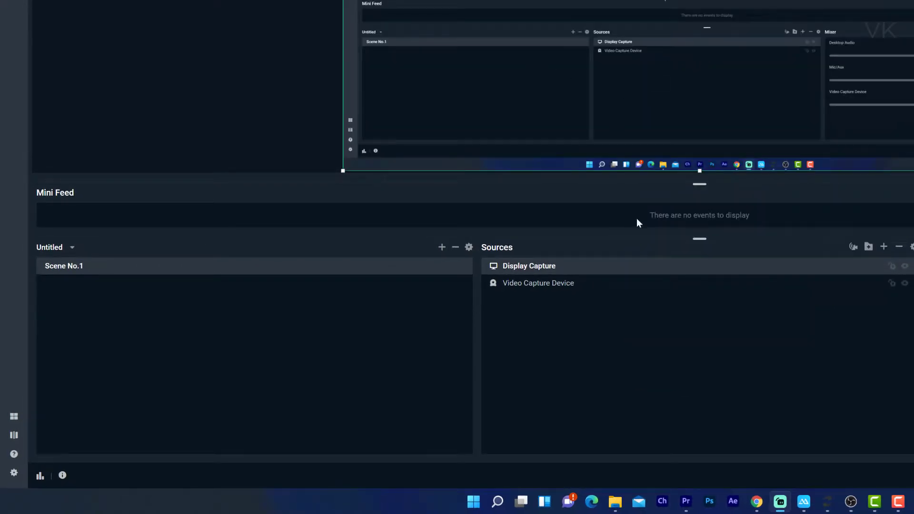